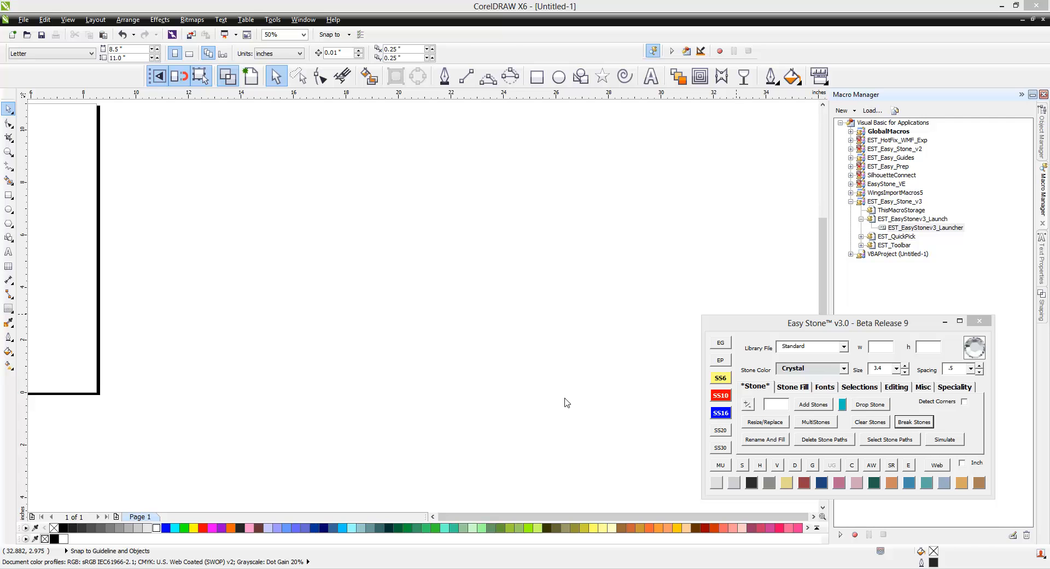
Step: Create the artistic text "LET IT SNOW" beside the page and enlarge it proportionally to about 9.3 in wide
left_click(649, 79)
left_click(475, 276)
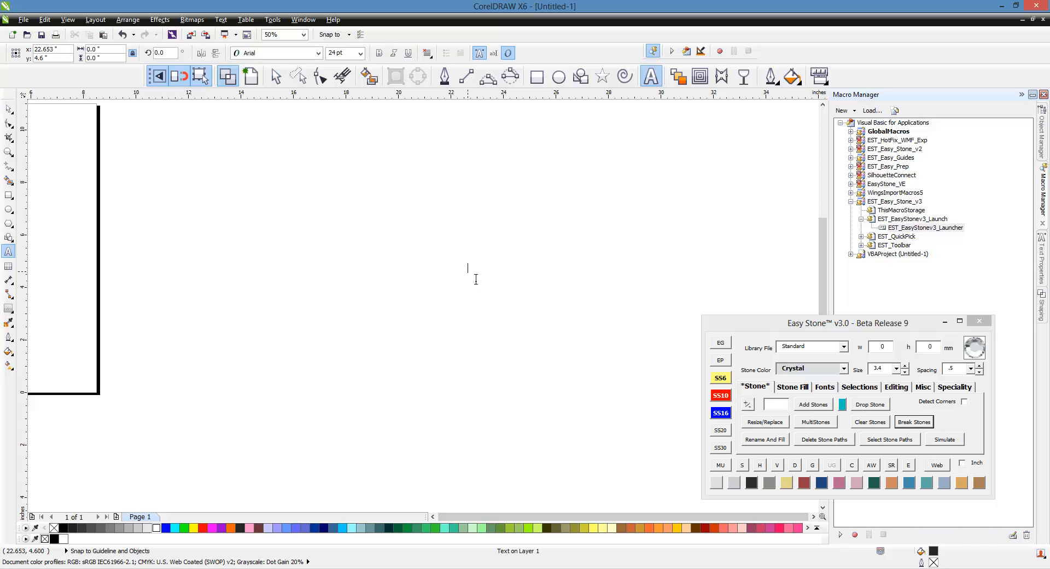
type("LET IT SNOW")
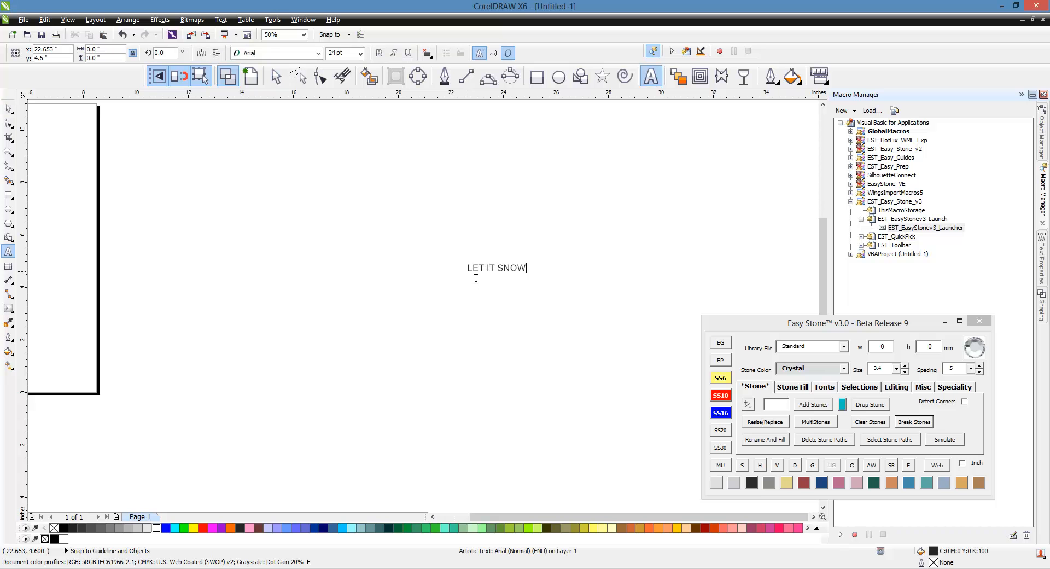
left_click(8, 109)
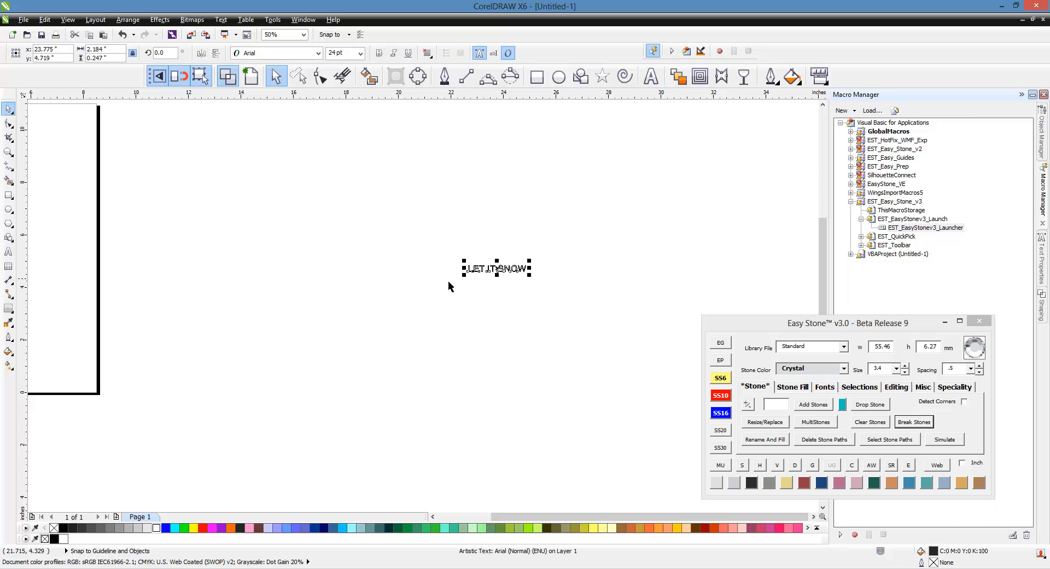
left_click_drag(464, 275, 449, 296)
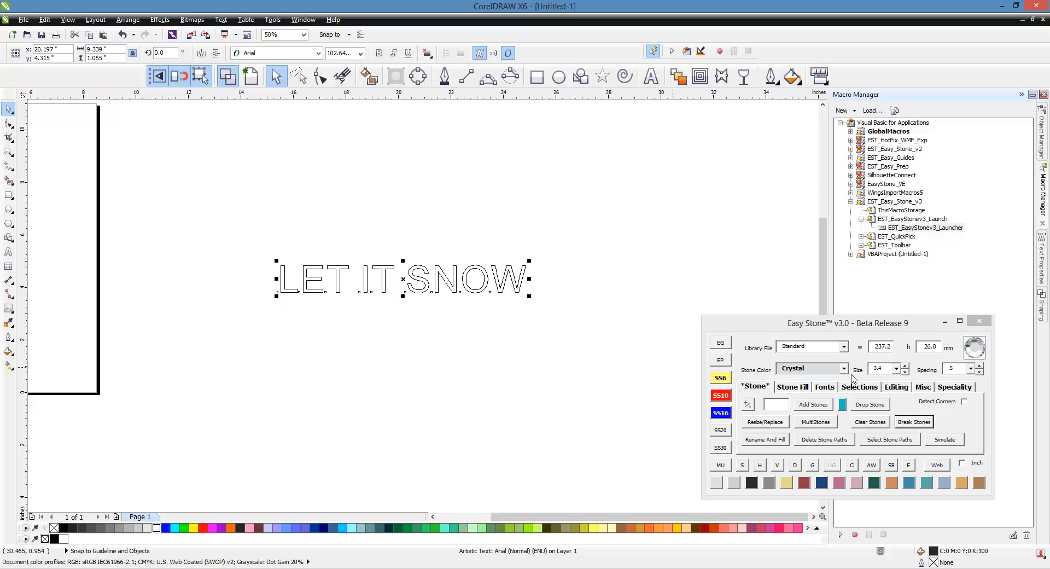
Step: Search the Easy Stone Font Manager's rhinestone fonts for "SR" and apply SR - Let It Snow to the text
left_click(825, 387)
left_click(799, 407)
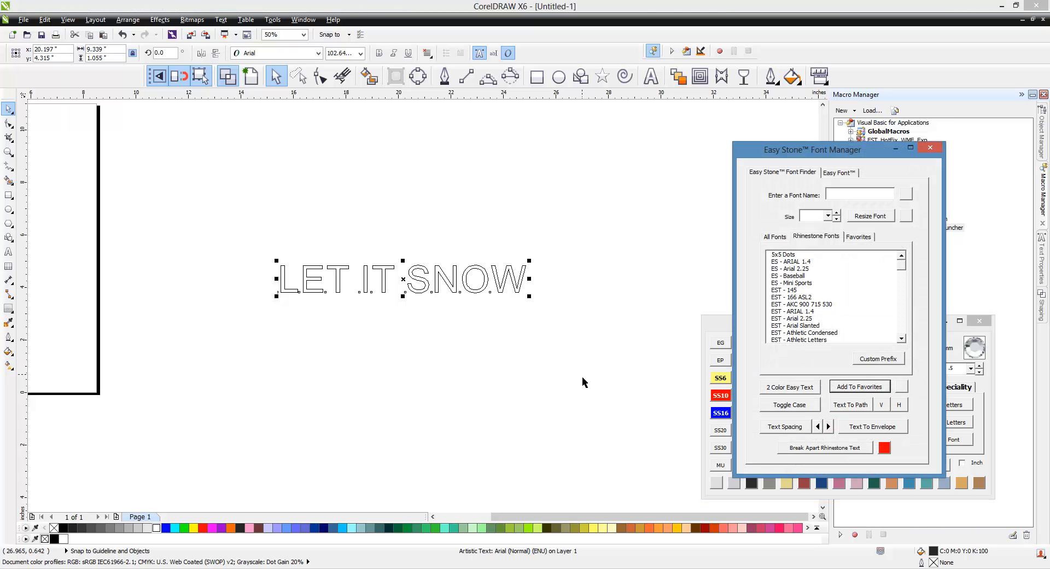
left_click(862, 196)
type("SER")
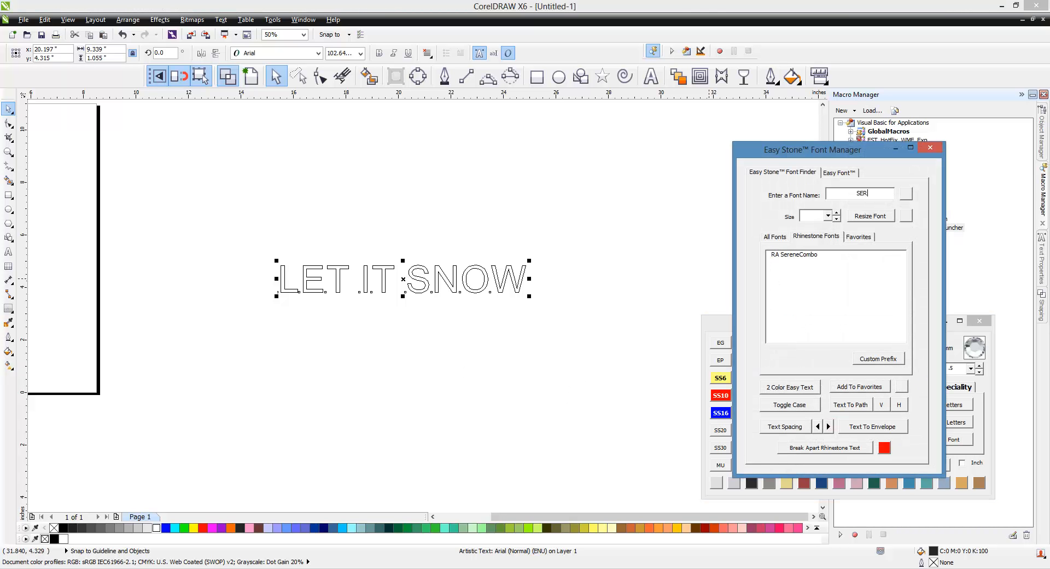
key("BackSpace")
key("BackSpace")
type("R")
left_click(792, 269)
left_click(251, 76)
scroll(377, 263, "up", 1)
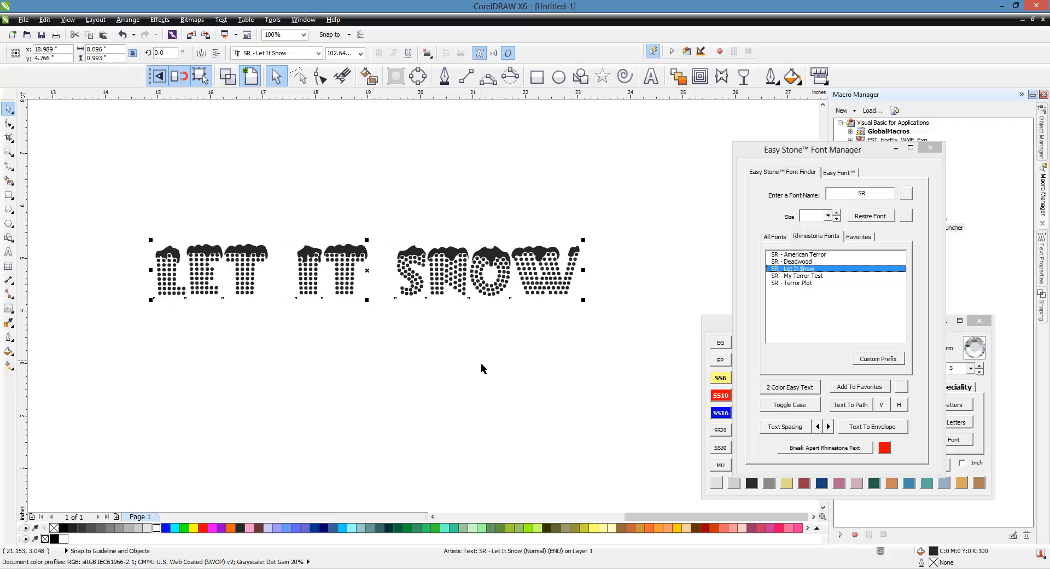
Step: Shift the LET IT SNOW text slightly up and to the left, and resize its rhinestone font to stone size 3.4
left_click(371, 327)
left_click(440, 284)
left_click_drag(257, 279, 235, 252)
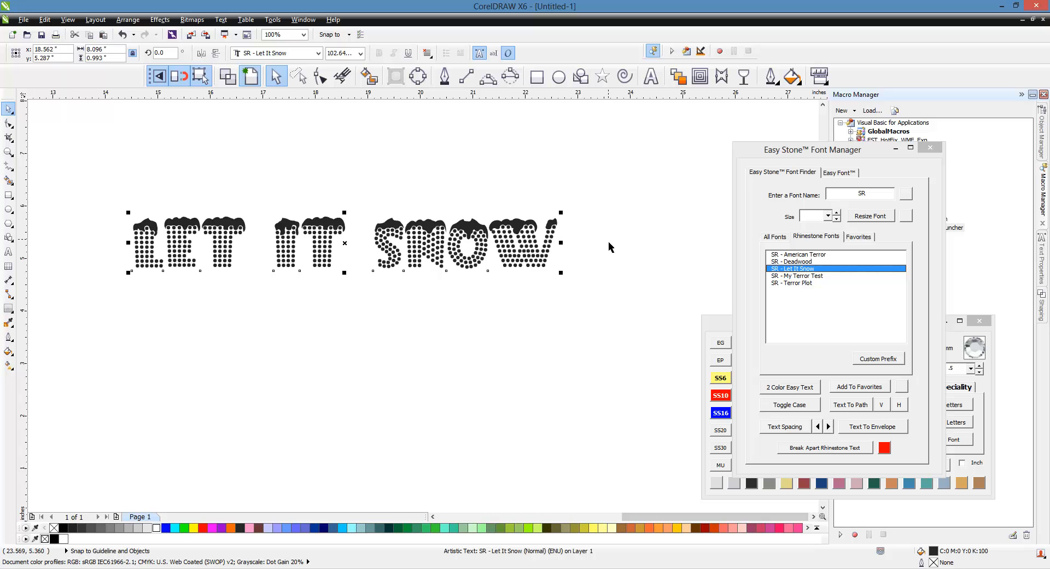
left_click(566, 252)
left_click(541, 251)
left_click(819, 216)
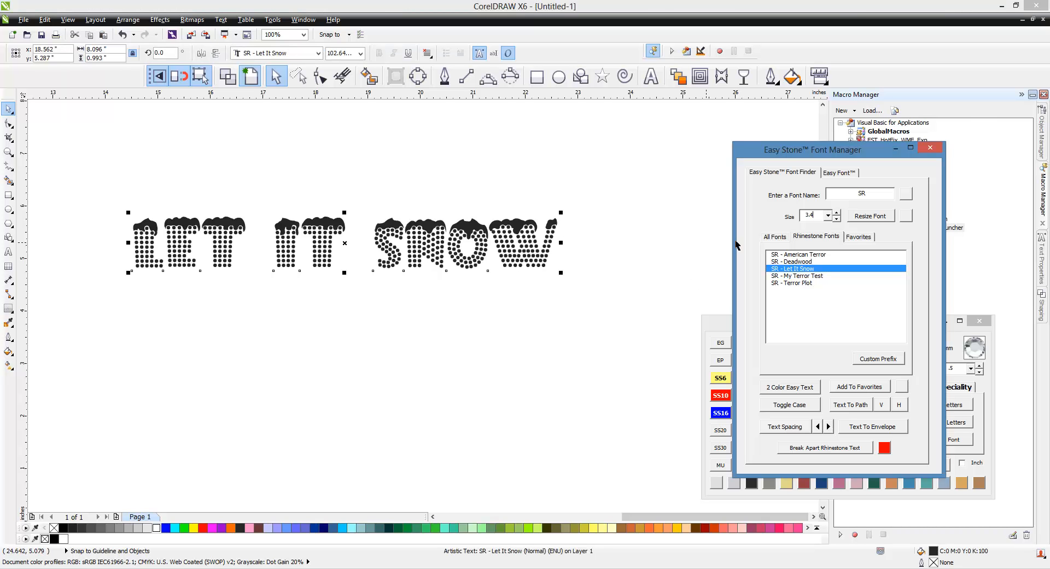
left_click(881, 217)
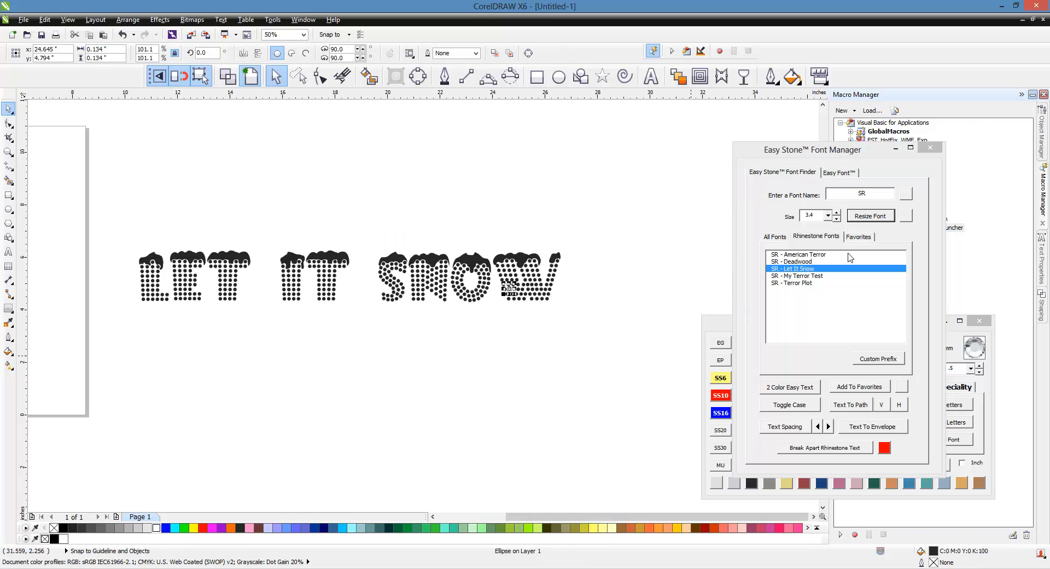
left_click(228, 238)
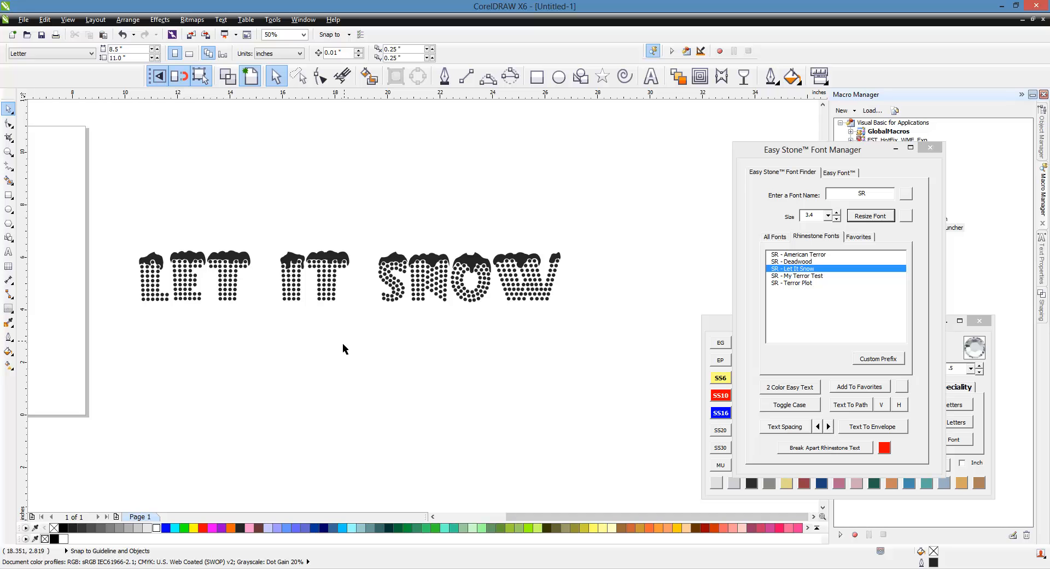
Step: Color the upper and lower stone rows of the lettering Lt Siam and the middle rows Crystal
left_click_drag(129, 254, 573, 278)
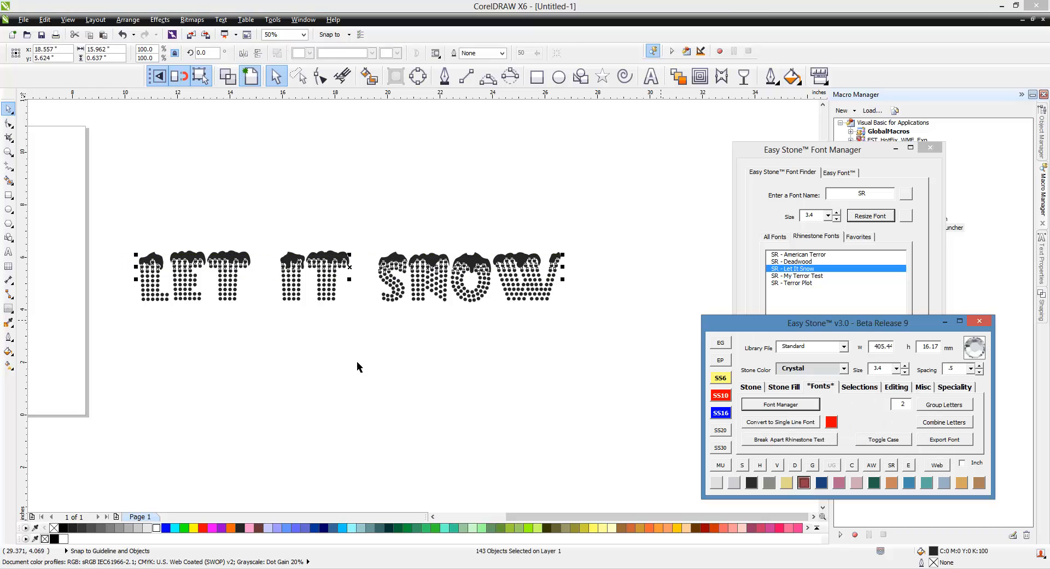
left_click(323, 355)
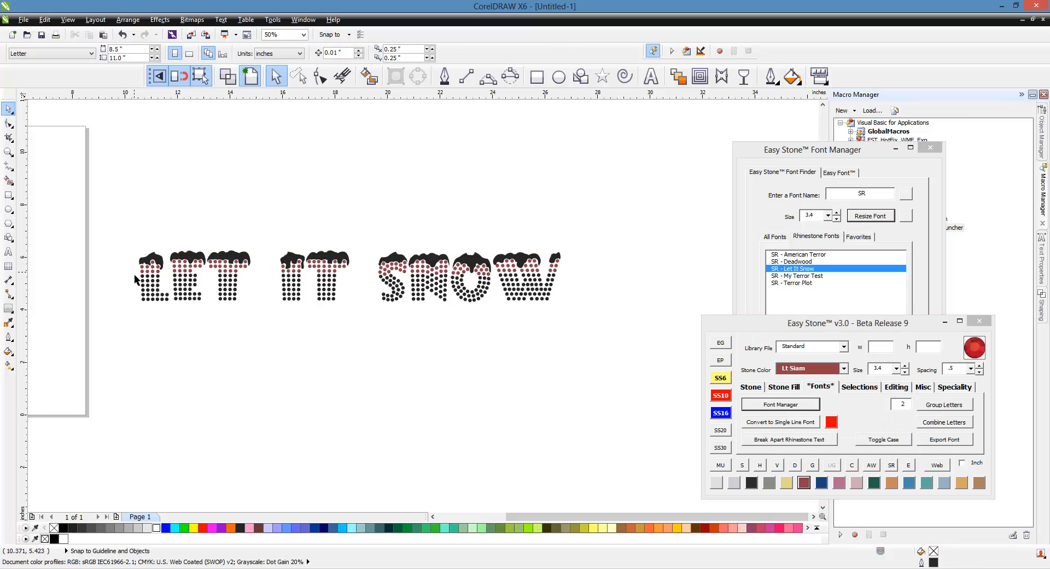
left_click_drag(135, 275, 580, 293)
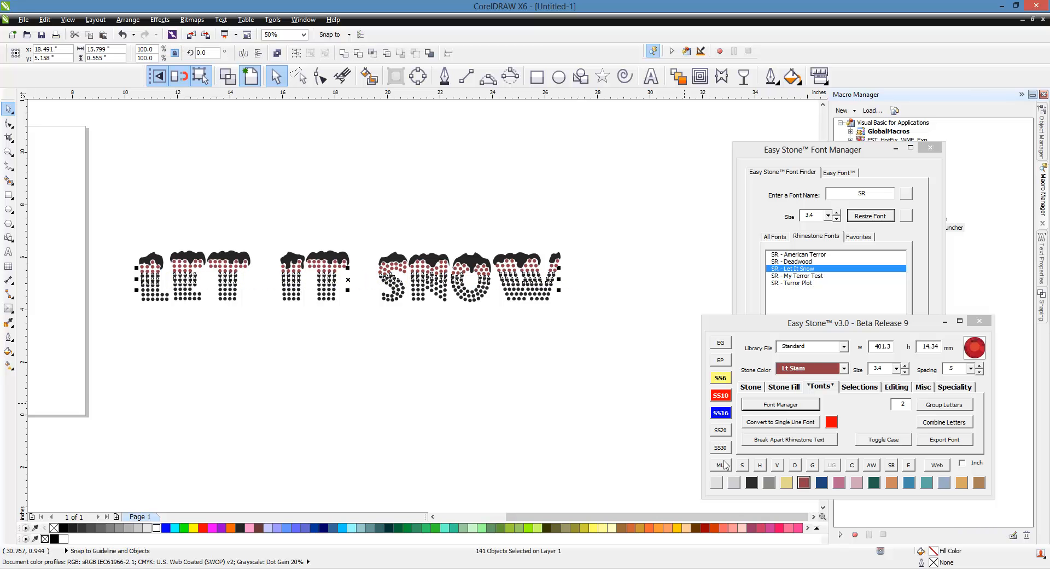
left_click(259, 367)
left_click_drag(114, 322, 628, 295)
left_click(802, 482)
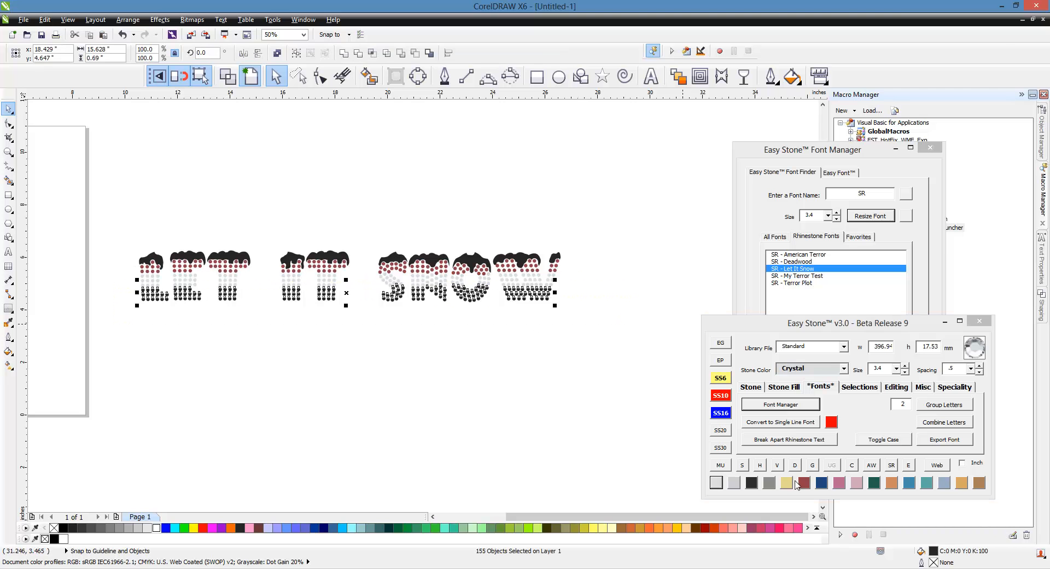
left_click(505, 433)
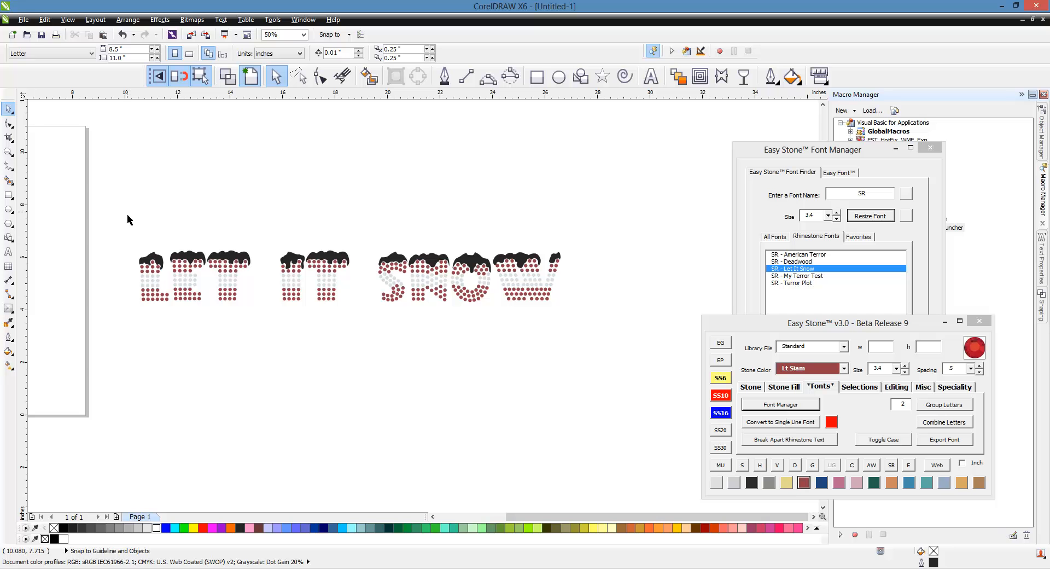
Step: Fill the snow caps on the letters with white and add a black background behind the whole design
left_click_drag(128, 212, 599, 258)
key("Delete")
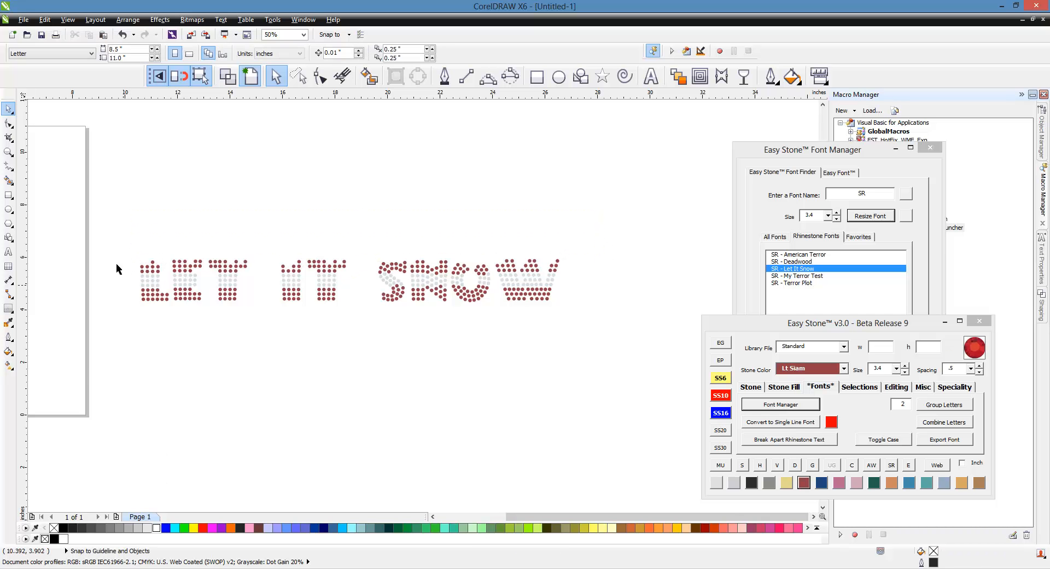
left_click_drag(103, 205, 602, 342)
left_click(871, 467)
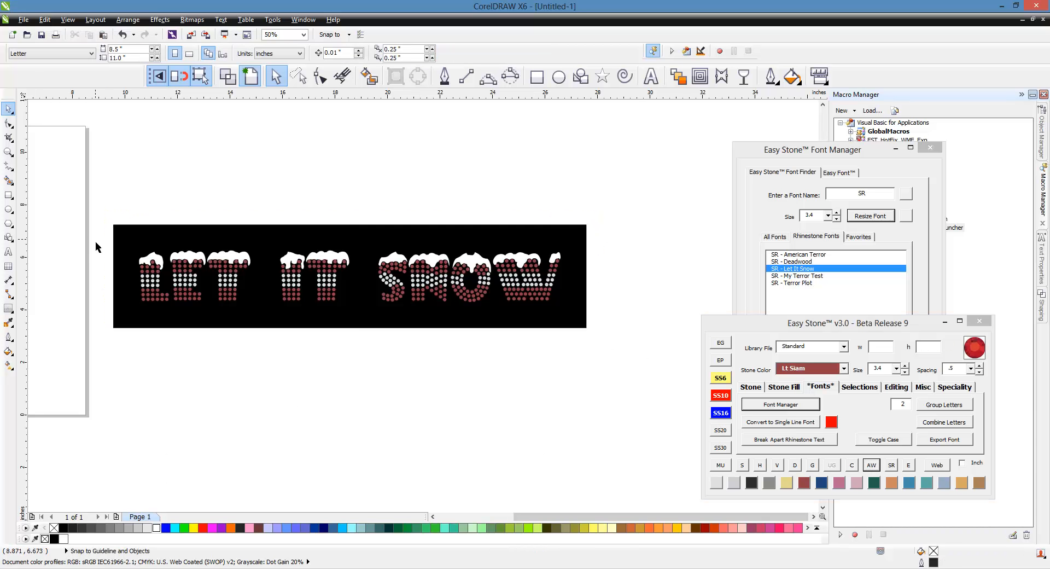
Step: Simulate the rhinestones of the LET IT SNOW lettering and close the Font Manager
left_click_drag(98, 239, 628, 327)
left_click(741, 465)
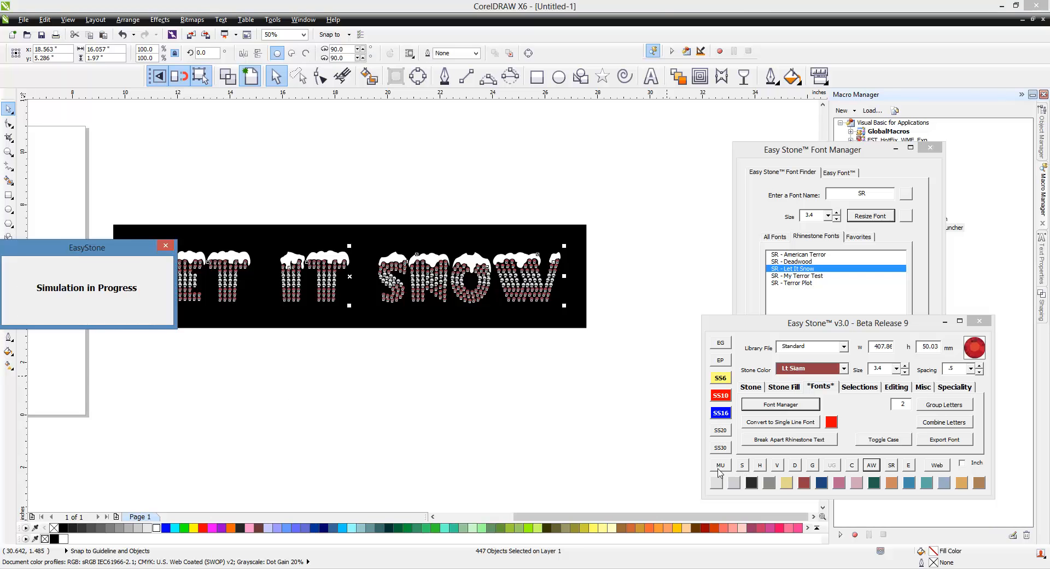
left_click(541, 309)
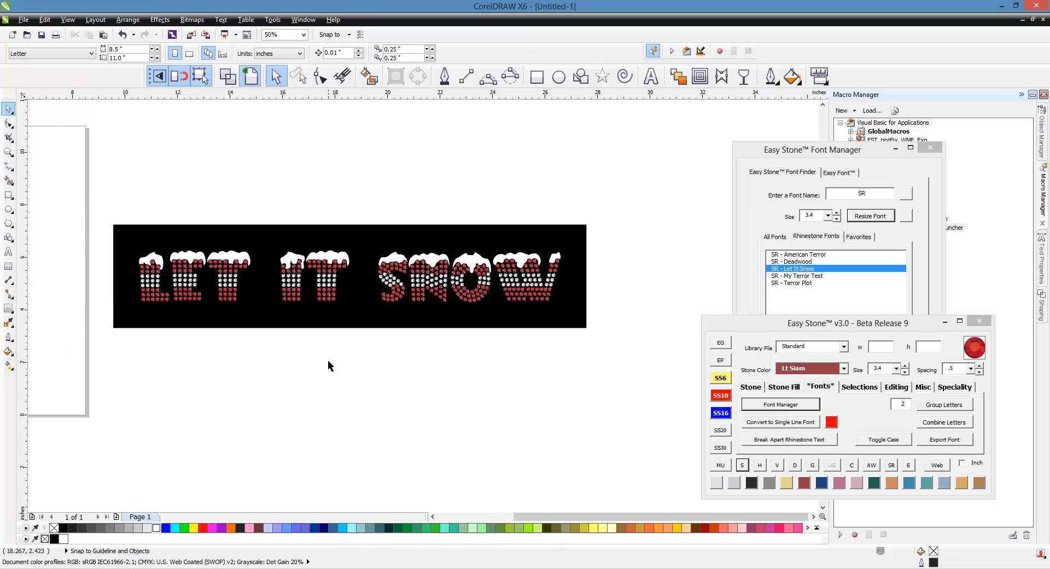
left_click(930, 147)
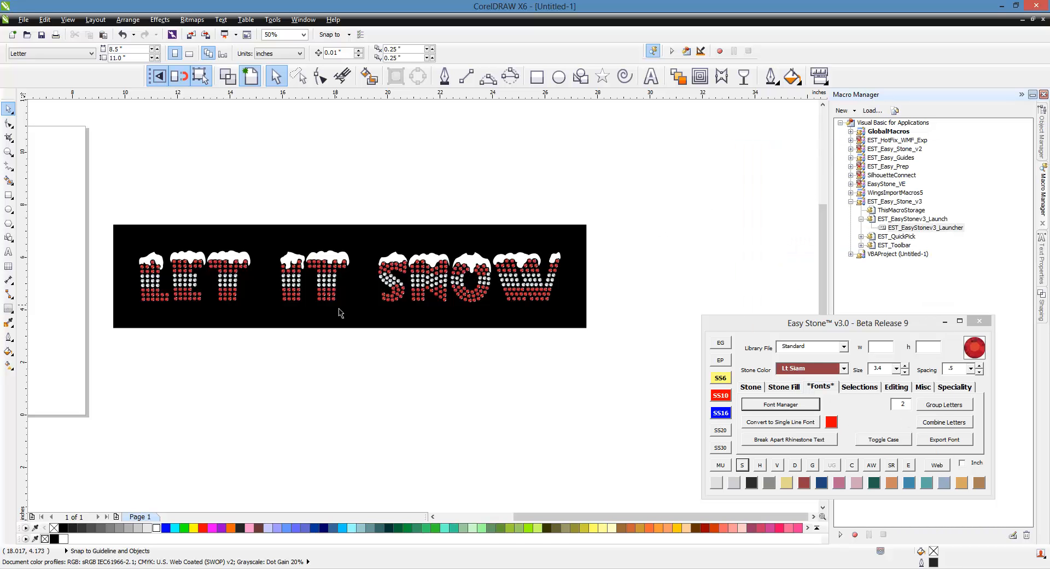
Step: Delete the whole lettering design with its background and draw a rectangle about 3.2 in wide and 1.9 in high
left_click_drag(682, 191, 98, 375)
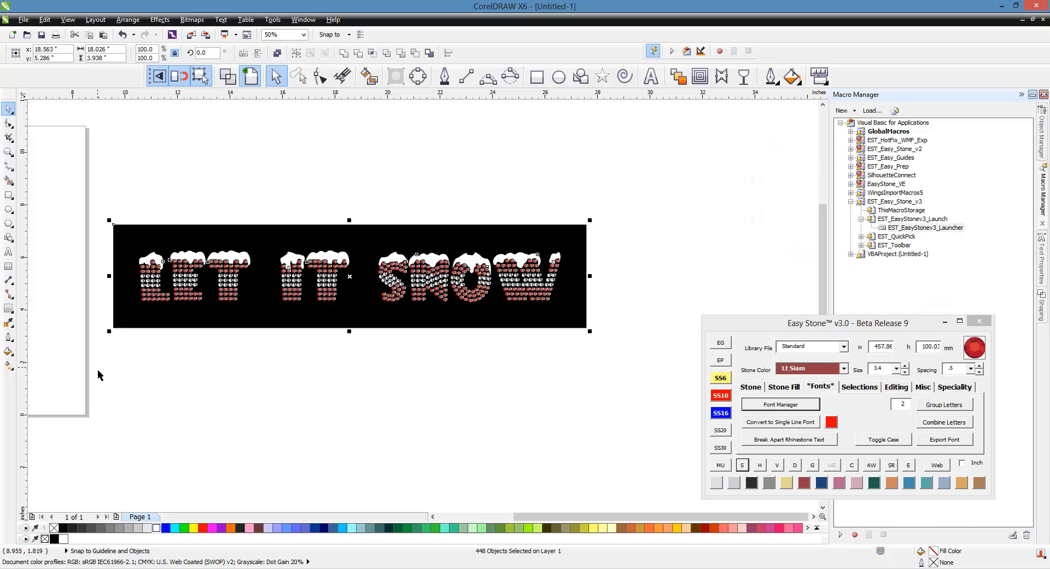
key("Delete")
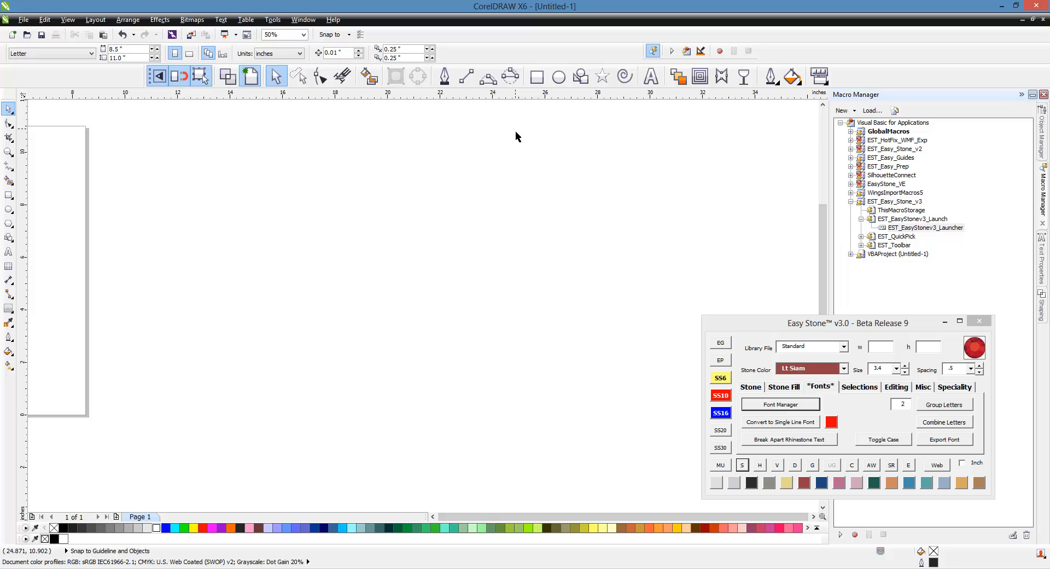
left_click(537, 77)
mouse_move(426, 237)
left_mouse_down()
mouse_move(534, 294)
mouse_move(511, 287)
left_mouse_up()
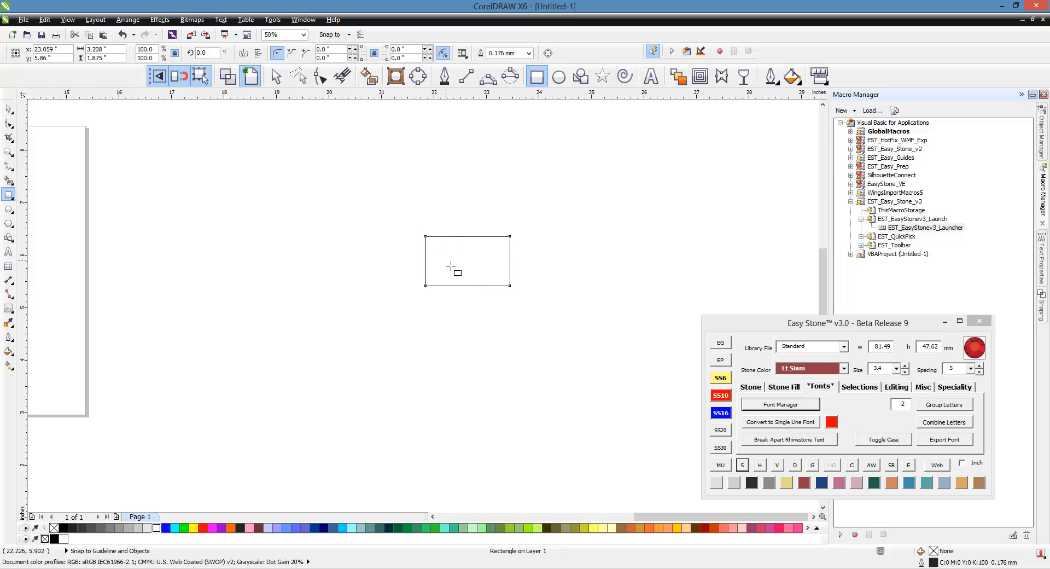
Step: Try adding size 3.4 Lt Siam stones along the rectangle's outline without corner detection, and inspect their placement at the corners
scroll(452, 265, "up", 1)
left_click(750, 387)
left_click(814, 404)
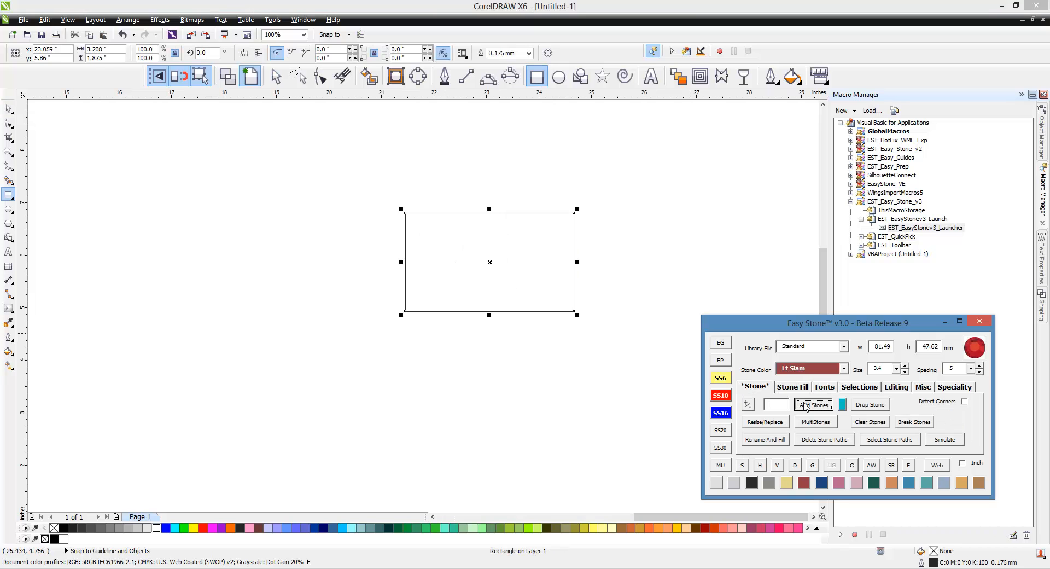
scroll(570, 330, "up", 4)
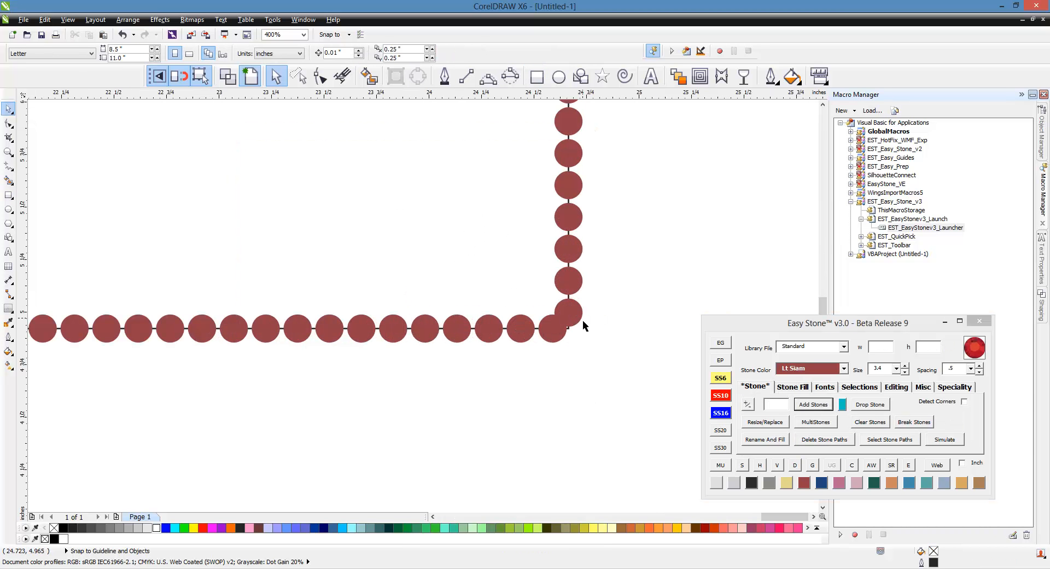
scroll(613, 337, "down", 4)
scroll(463, 285, "up", 1)
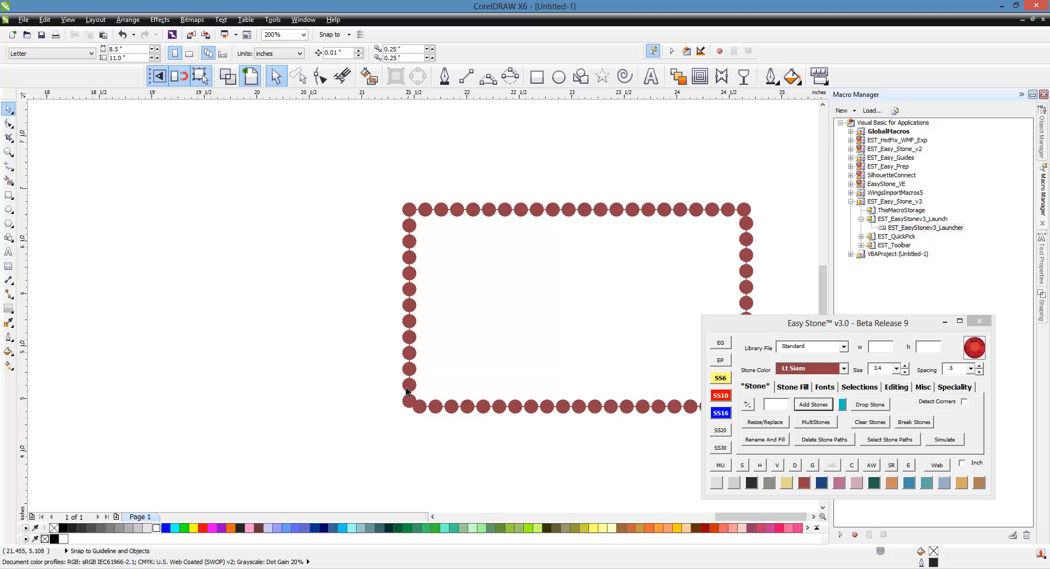
scroll(345, 339, "down", 1)
scroll(536, 295, "up", 2)
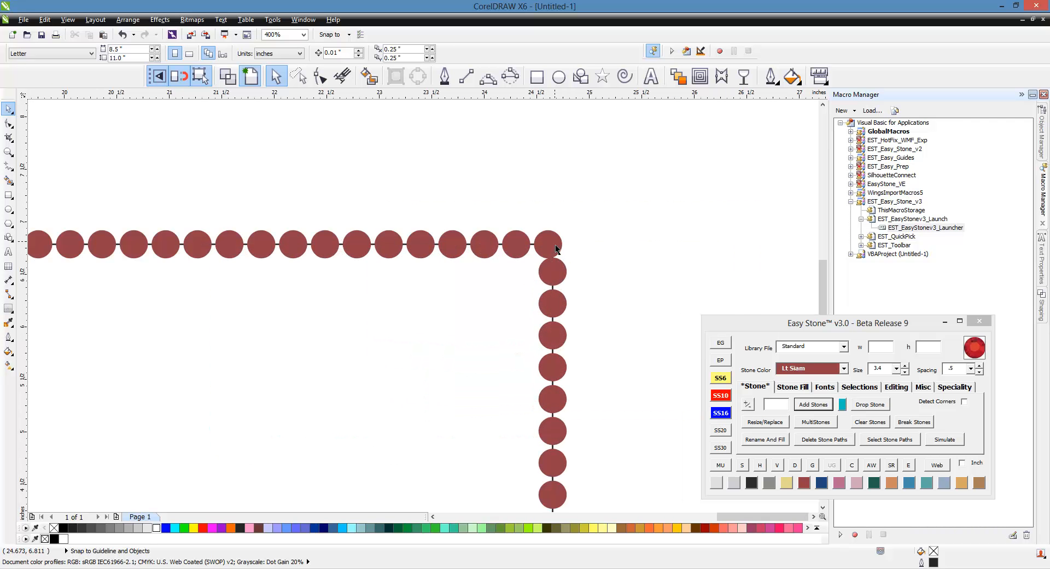
scroll(556, 248, "down", 1)
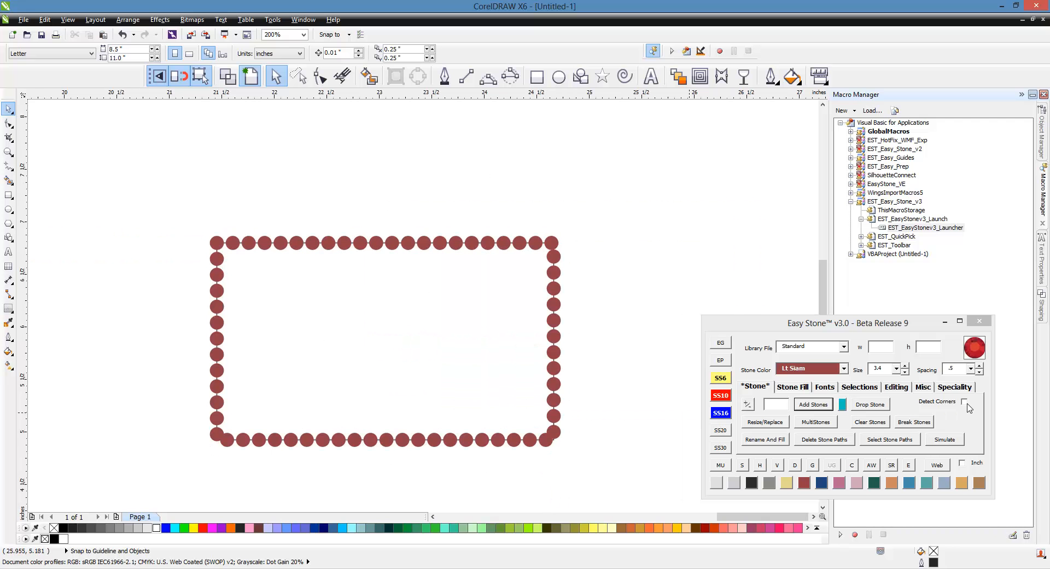
key("ctrl+z")
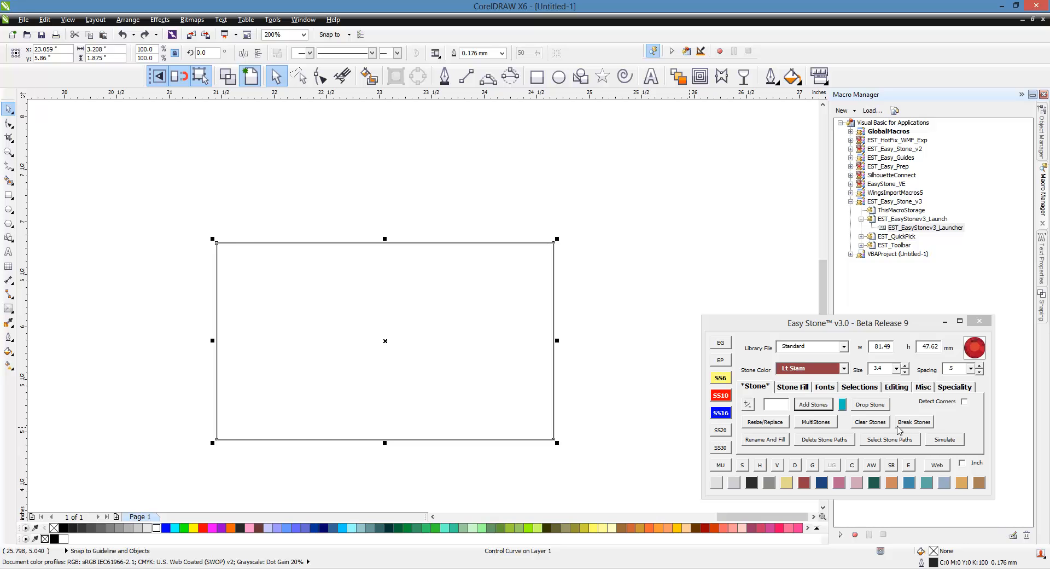
Step: Try adding Lt Siam stones along the rectangle's outline with Detect Corners enabled
left_click(964, 401)
left_click(813, 405)
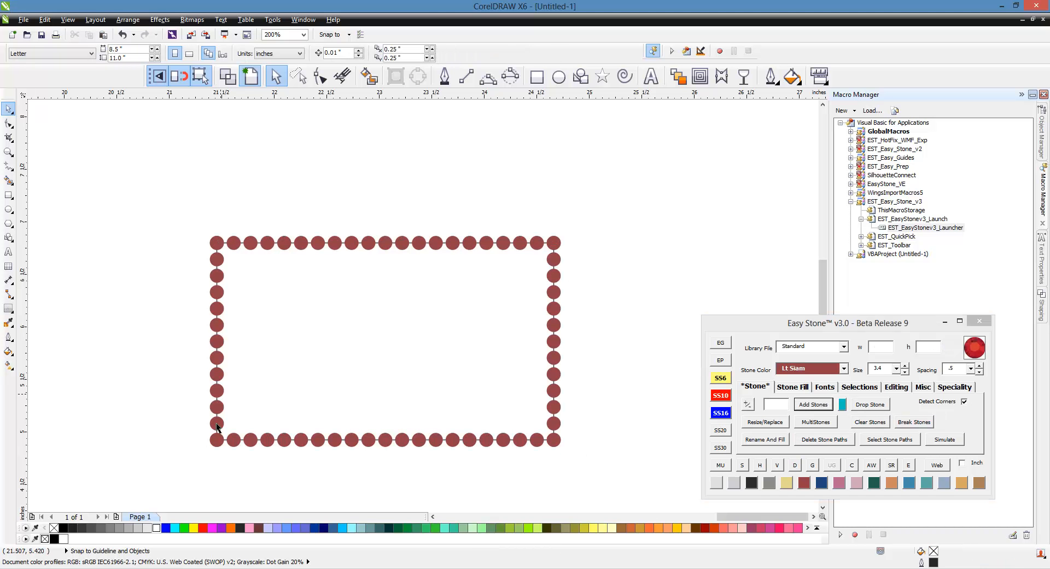
key("ctrl+z")
left_click(571, 296)
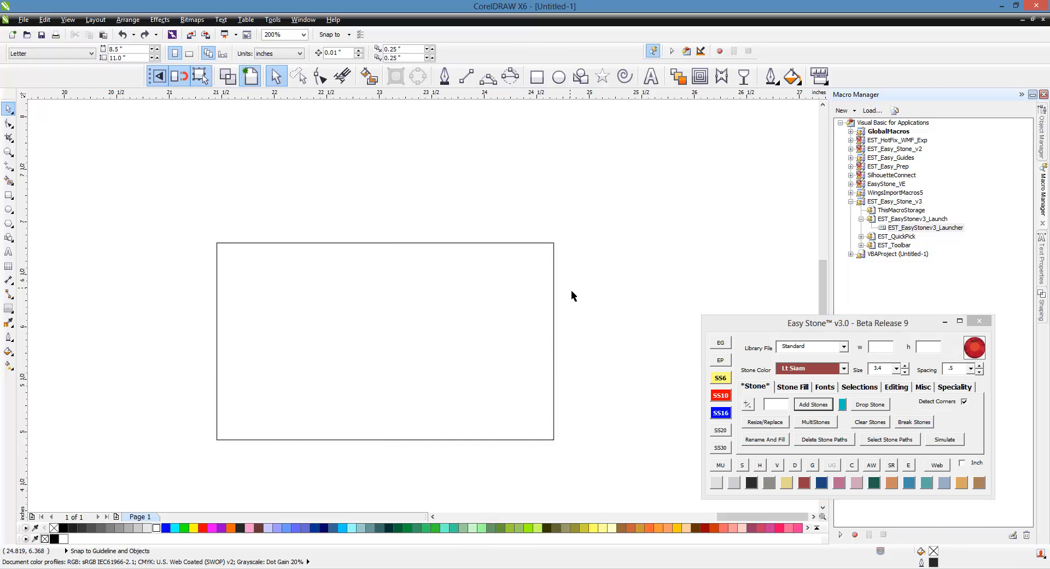
Step: Turn off Detect Corners and add Lt Siam stones along the rectangle's outline with one stone on each corner
left_click(521, 321)
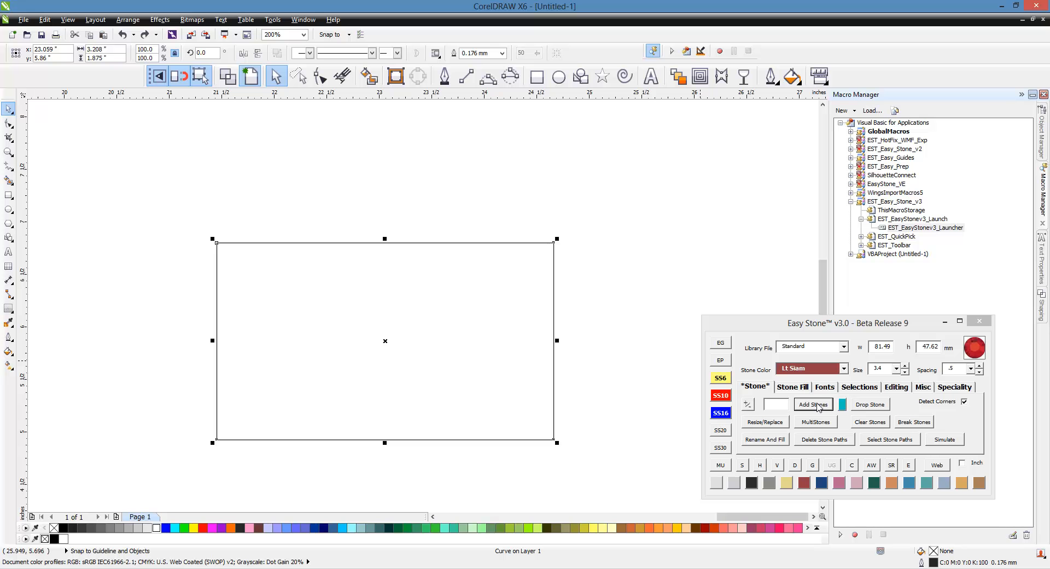
left_click(965, 403)
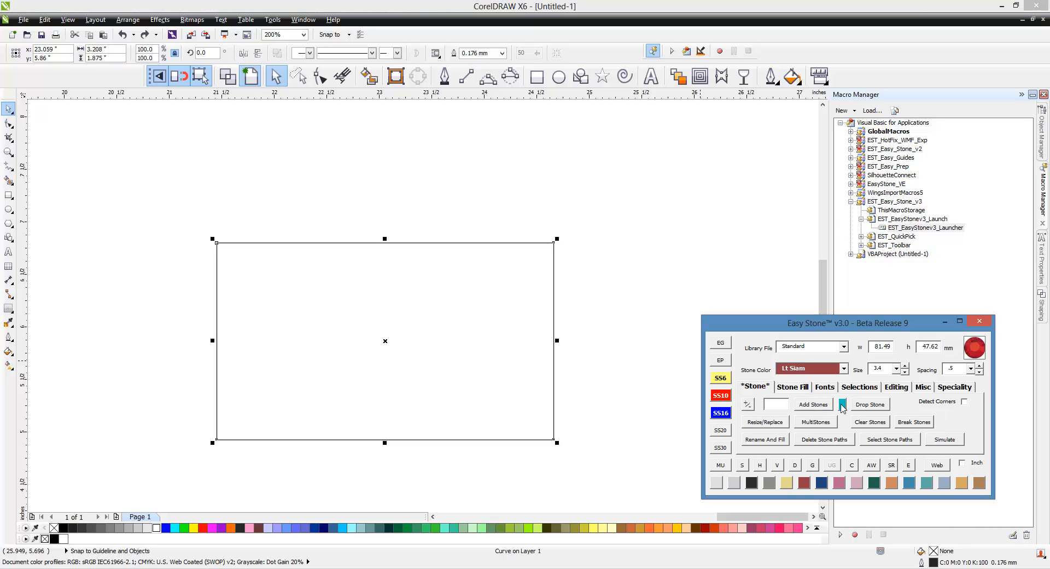
left_click(814, 405)
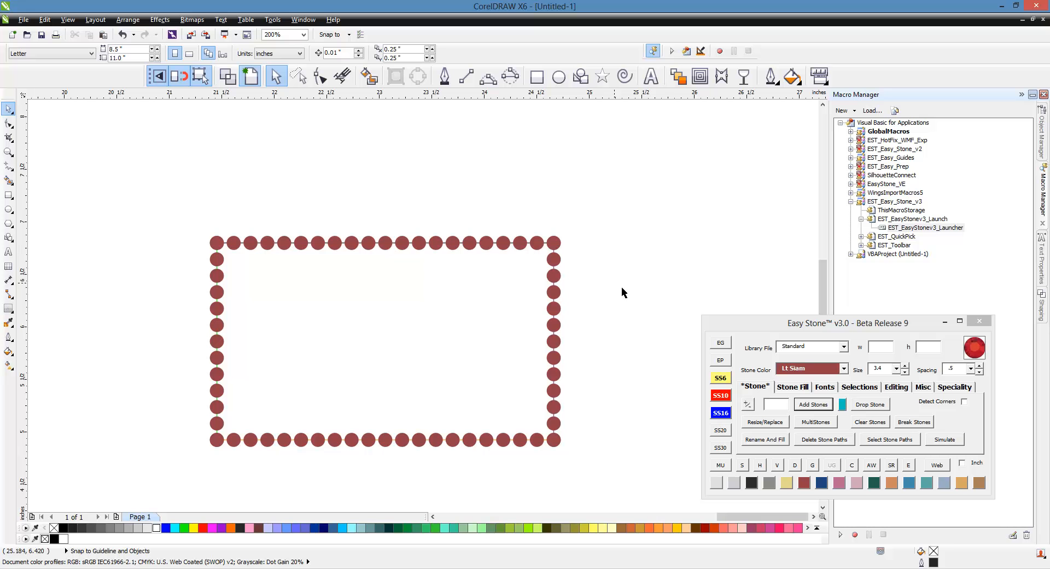
Step: Undo the last stone placement on the rectangle and delete all of its outline segments
key("ctrl+z")
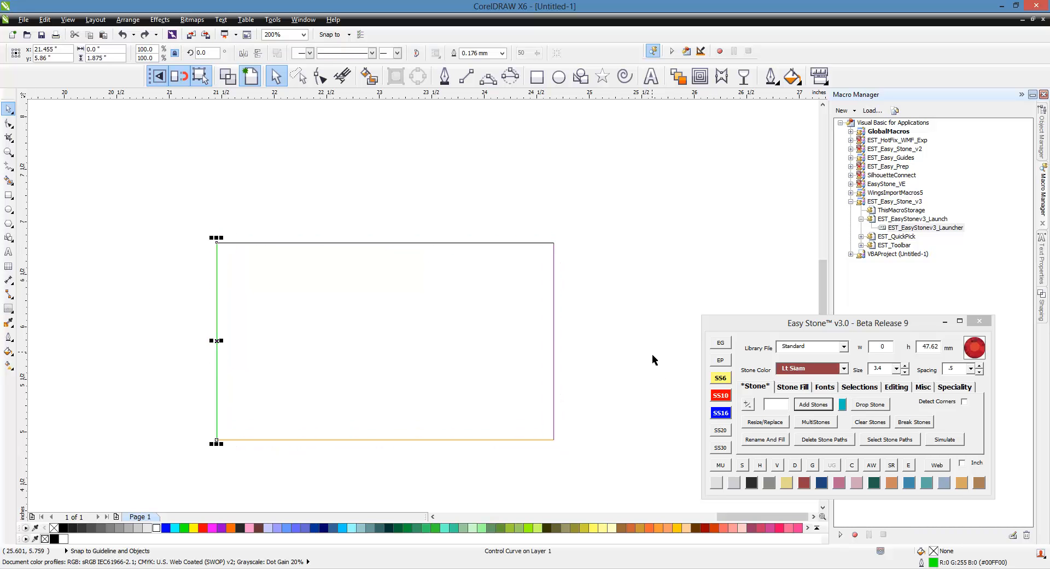
left_click_drag(635, 228, 173, 486)
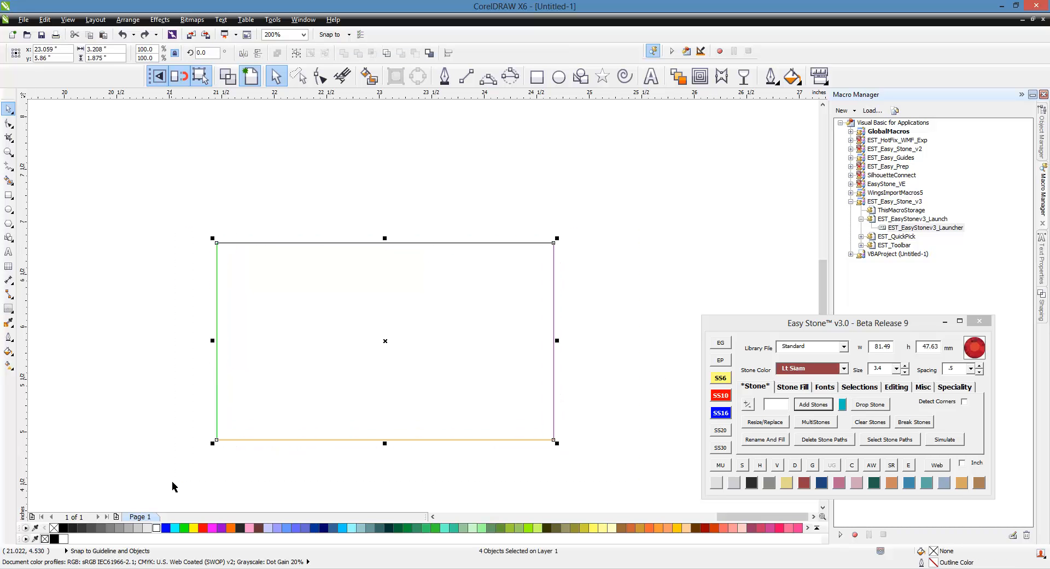
key("Delete")
scroll(489, 250, "down", 1)
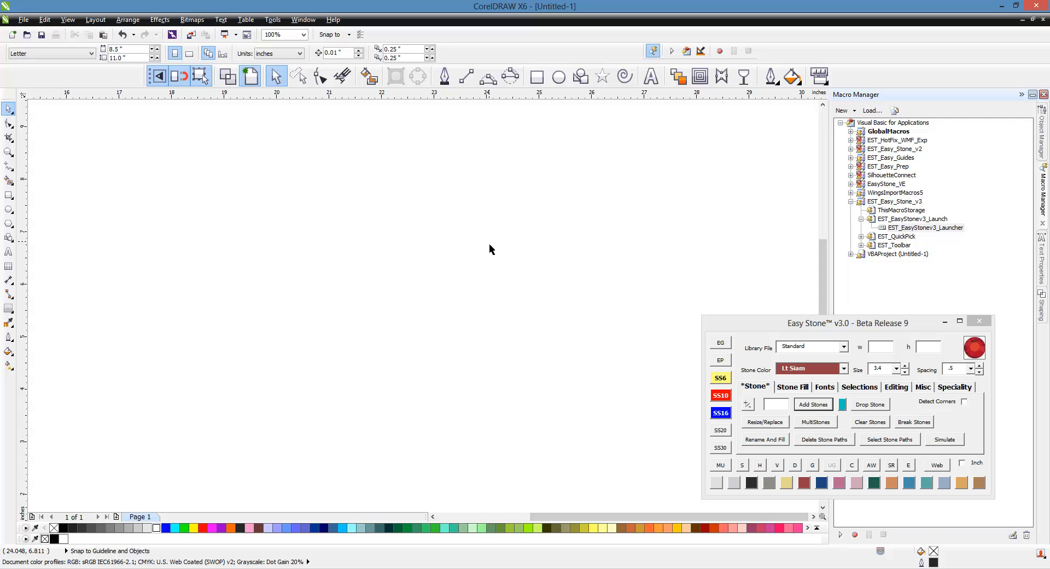
Step: Draw a circle about 2.2 in in diameter in the empty drawing area
left_click(558, 76)
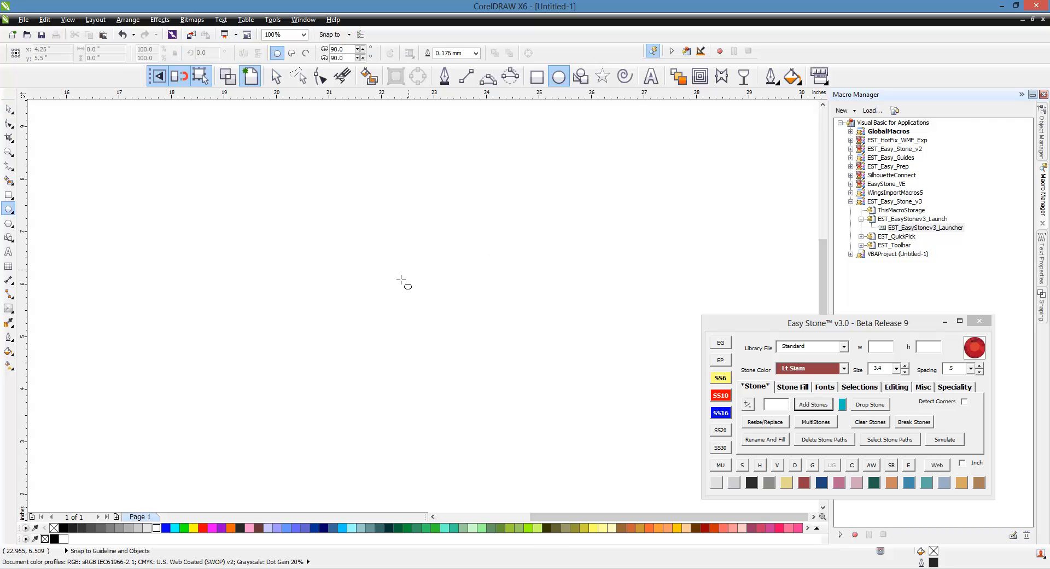
left_click_drag(332, 256, 454, 376)
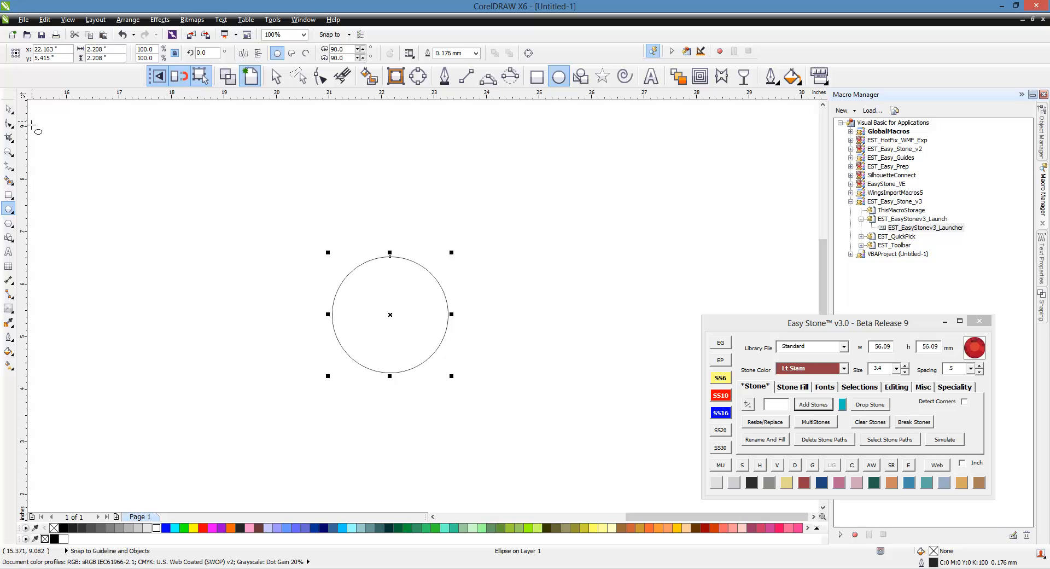
key("space")
Step: Copy the circle toward its upper left and shrink the copy proportionally to about 1.3 in in diameter
scroll(446, 316, "up", 1)
left_click_drag(412, 347, 283, 224)
right_click(283, 224)
scroll(428, 334, "down", 1)
scroll(346, 277, "up", 1)
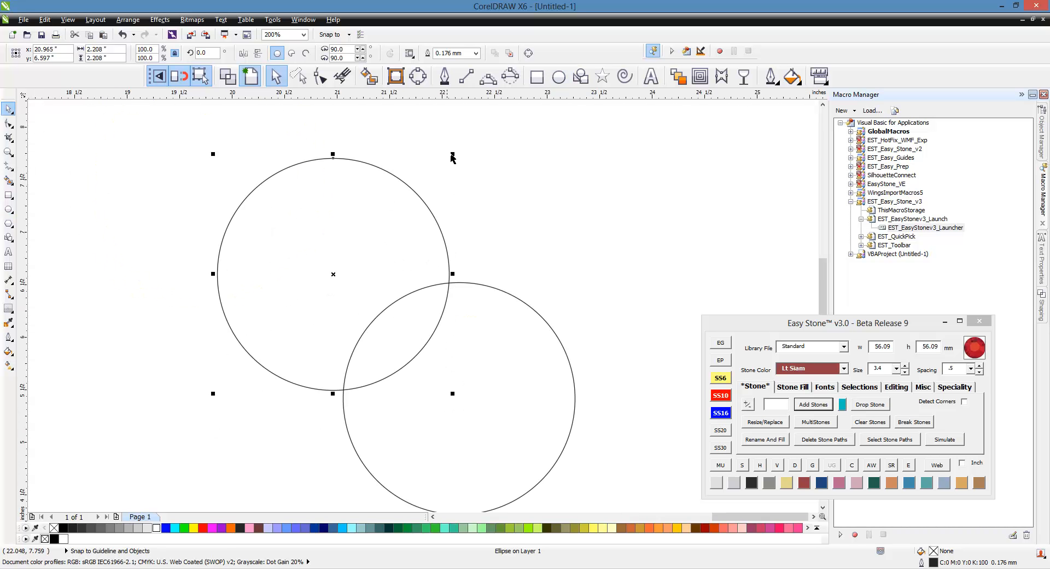
left_click_drag(460, 160, 358, 256)
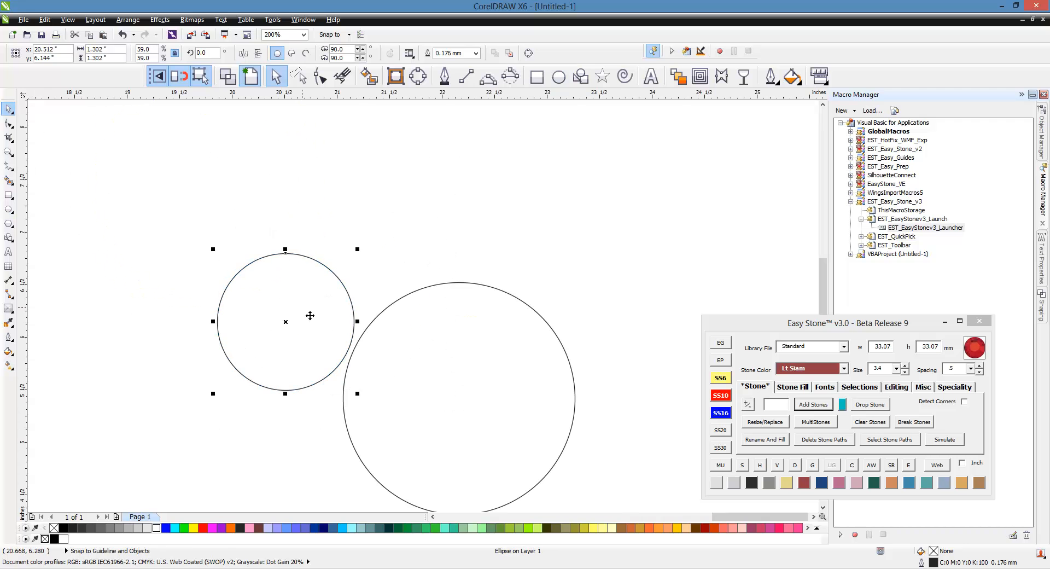
Step: Overlap the small circle with the large circle's upper left as an ear, mirror a copy to the opposite side, and delete the surplus large circle
left_click_drag(310, 316, 374, 286)
scroll(389, 235, "down", 1)
left_click_drag(280, 197, 517, 400)
left_click_drag(329, 298, 432, 323)
left_click(383, 405)
left_click(423, 350)
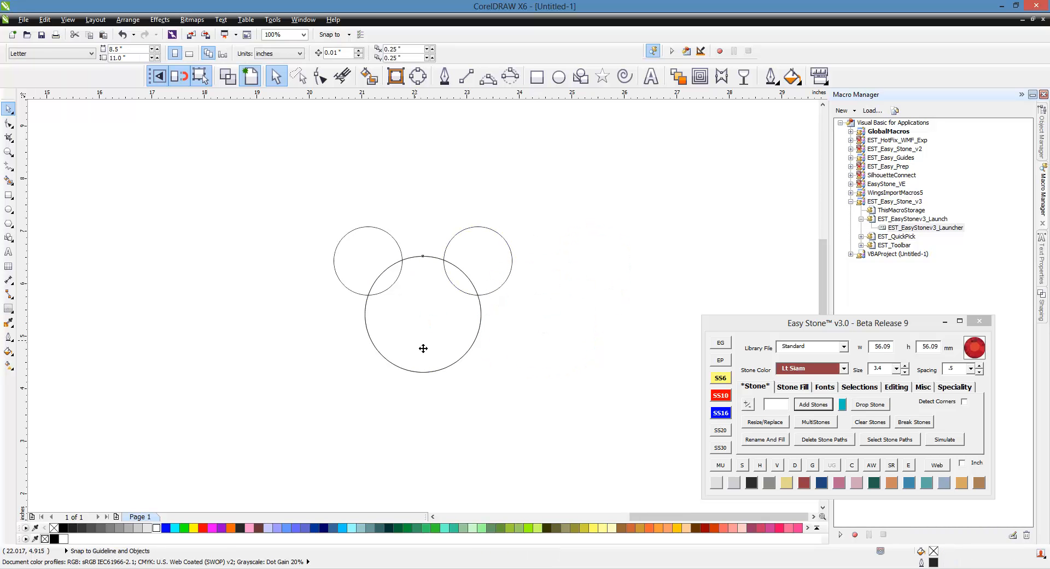
key("Delete")
Step: Weld the three overlapping circles into a single mouse-head outline
left_click_drag(294, 193, 569, 386)
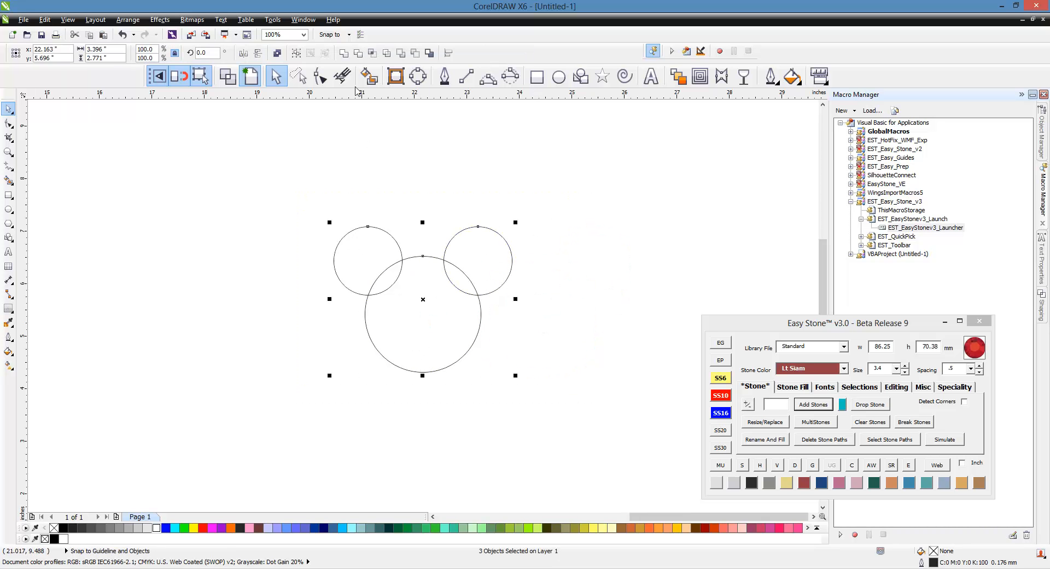
left_click(344, 53)
left_click(323, 153)
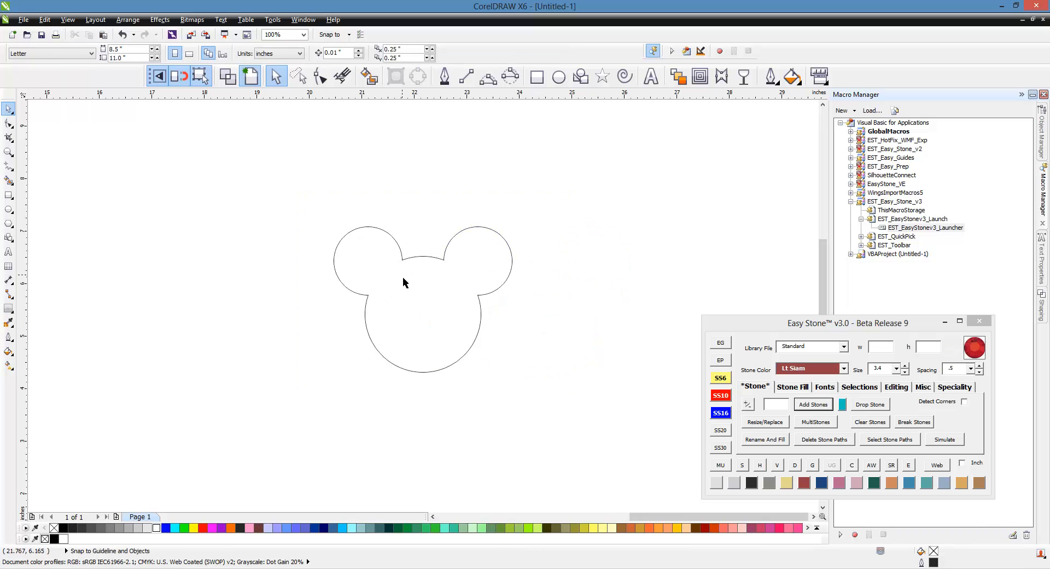
Step: Select the four corner nodes where the ears meet the head and add size 3.4 Lt Siam stones along the outline with a stone on each corner
double_click(433, 314)
scroll(430, 300, "up", 1)
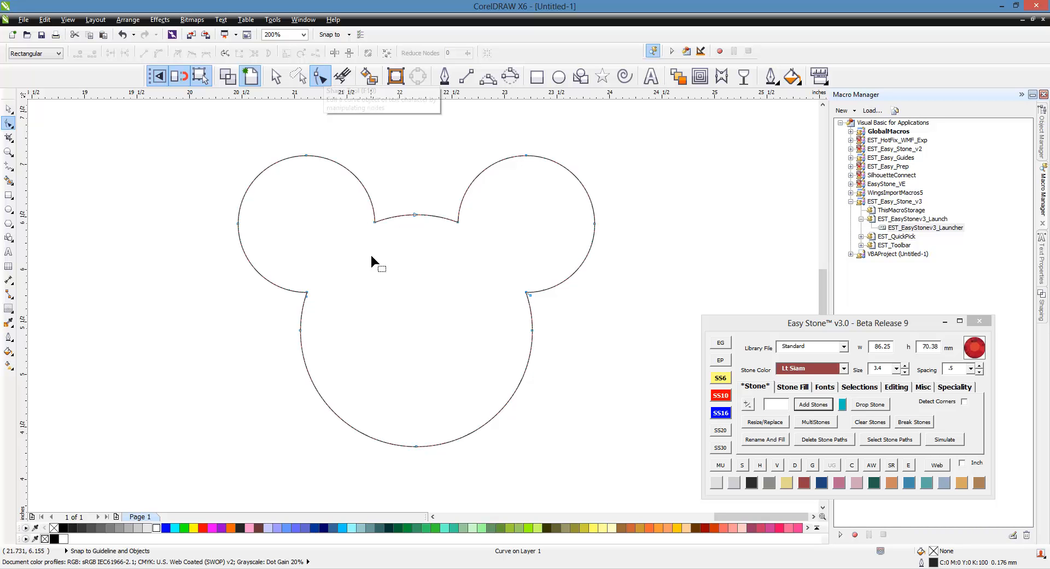
left_click(375, 222)
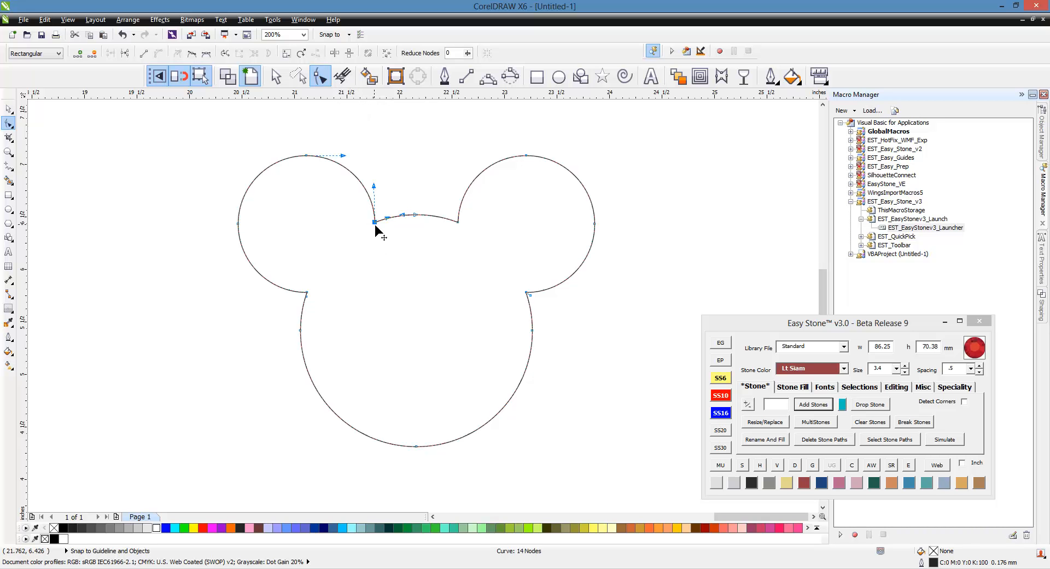
left_click(458, 222, "shift")
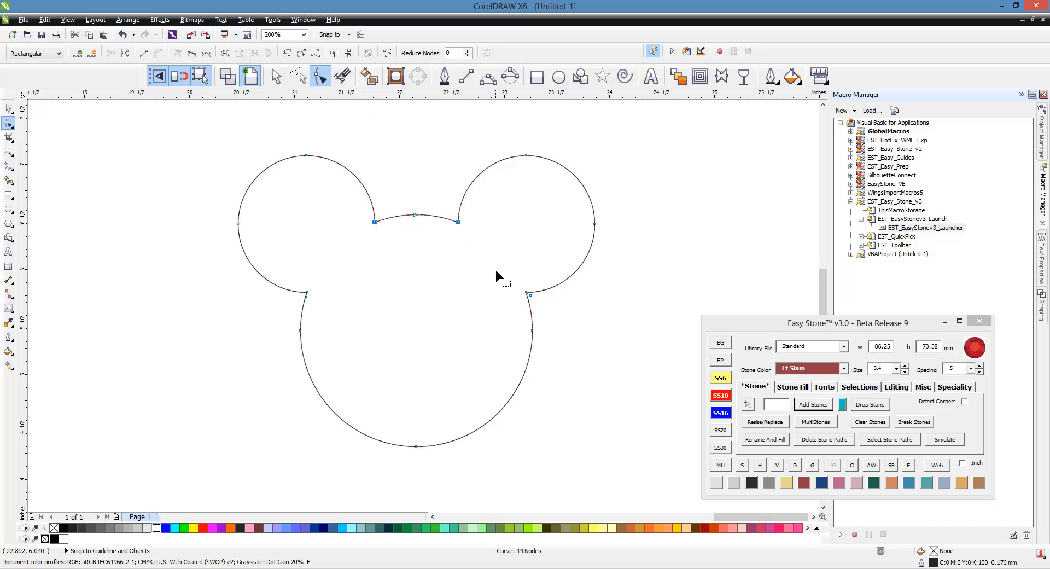
left_click(526, 293, "shift")
left_click(308, 293, "shift")
left_click(822, 405)
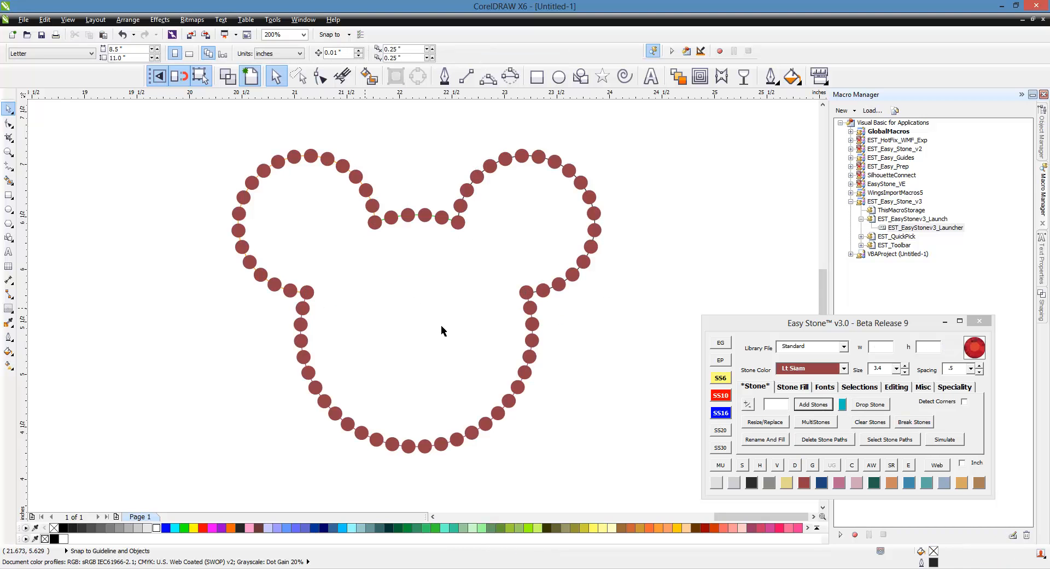
Step: Delete the paths beneath the mouse-head stones and add a black weed box behind the stones
left_click_drag(654, 122, 177, 470)
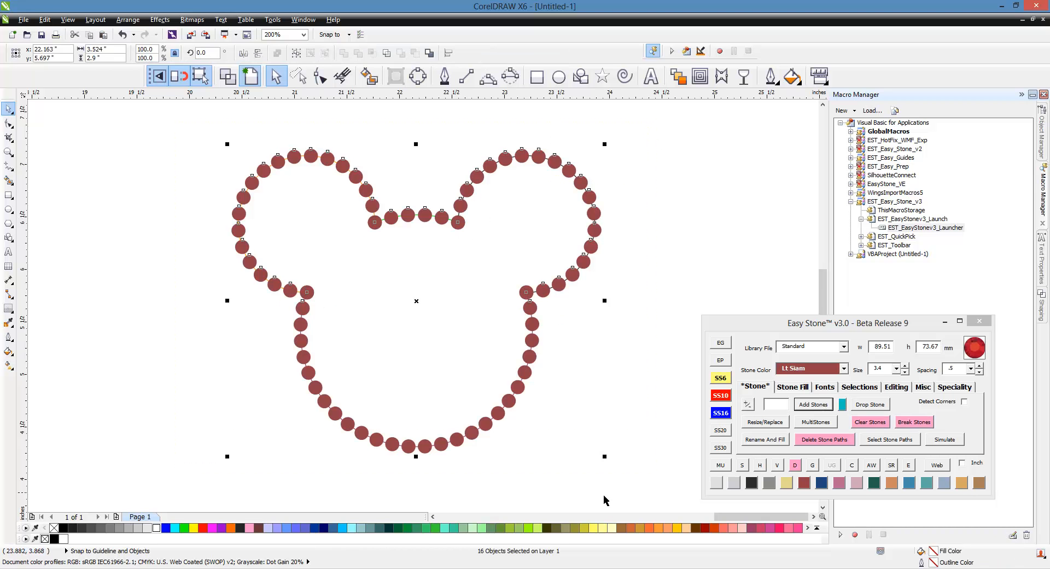
left_click(796, 466)
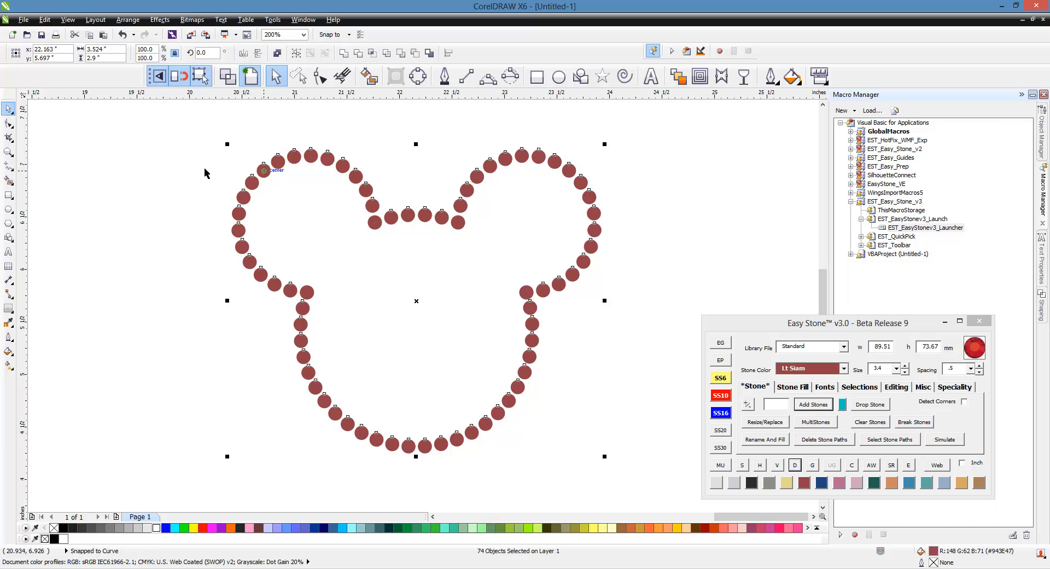
left_click_drag(172, 131, 651, 480)
left_click(873, 466)
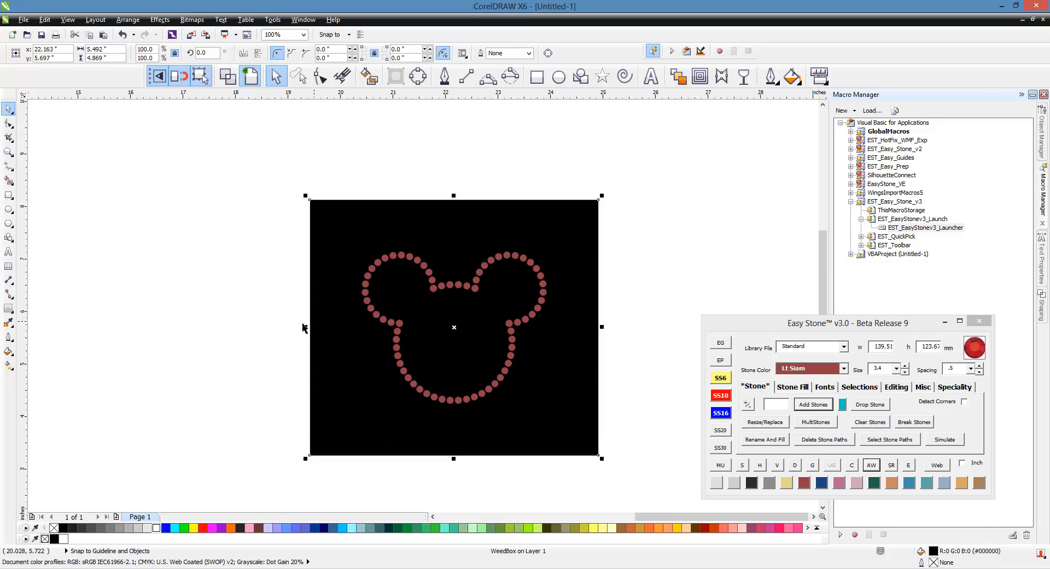
left_click(241, 315)
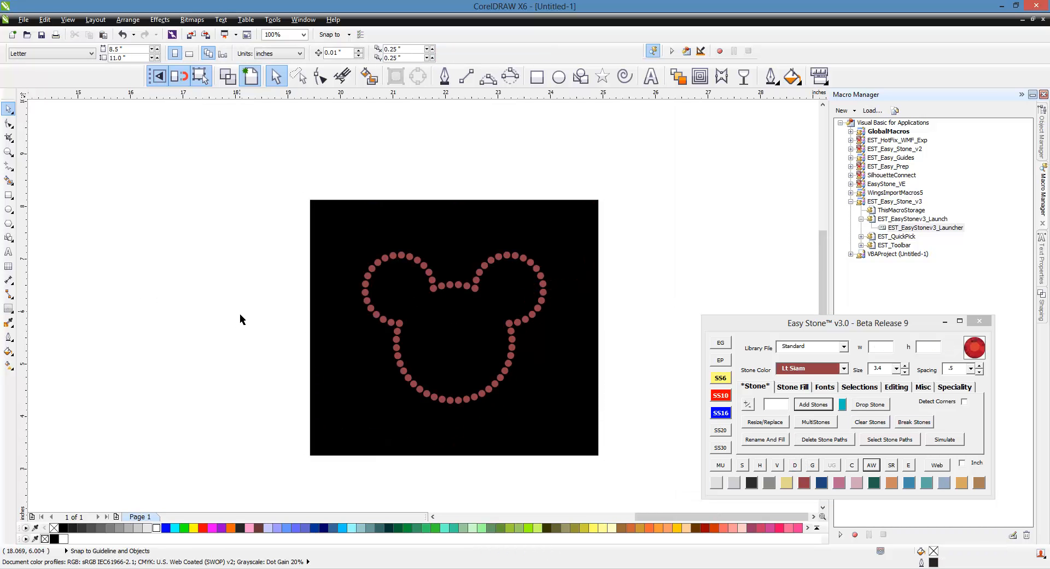